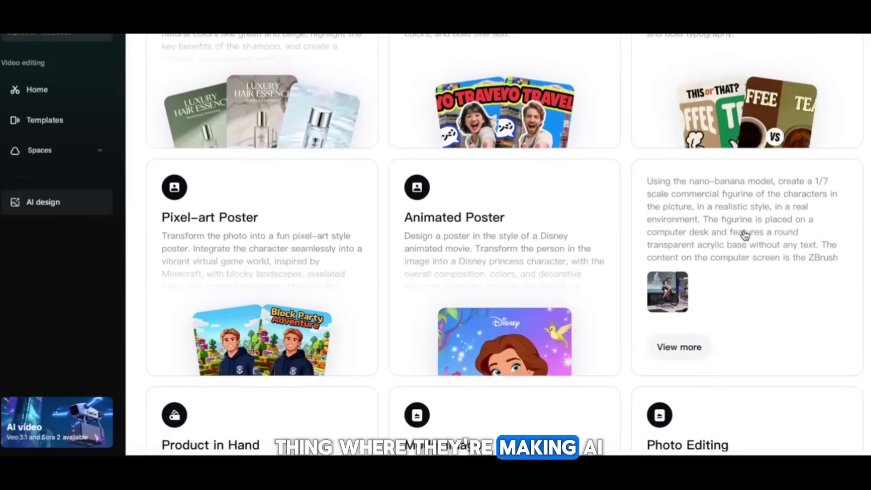
Start a figurine design from the AI Figurine example with 2.png as the reference photo, and edit its prompt
left_click(743, 230)
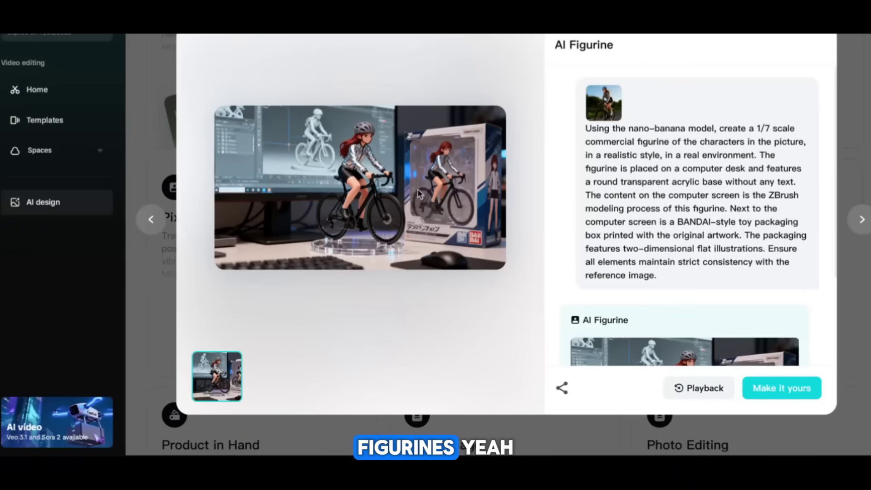
scroll(711, 313, "down", 5)
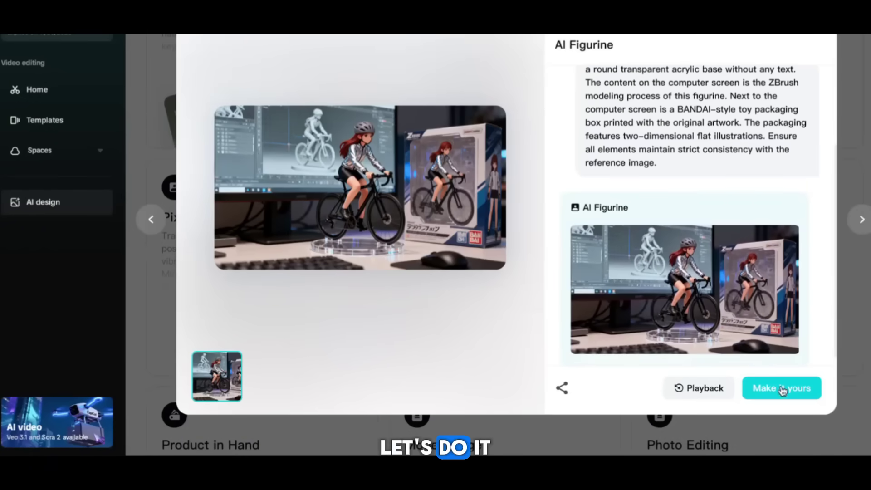
left_click(781, 388)
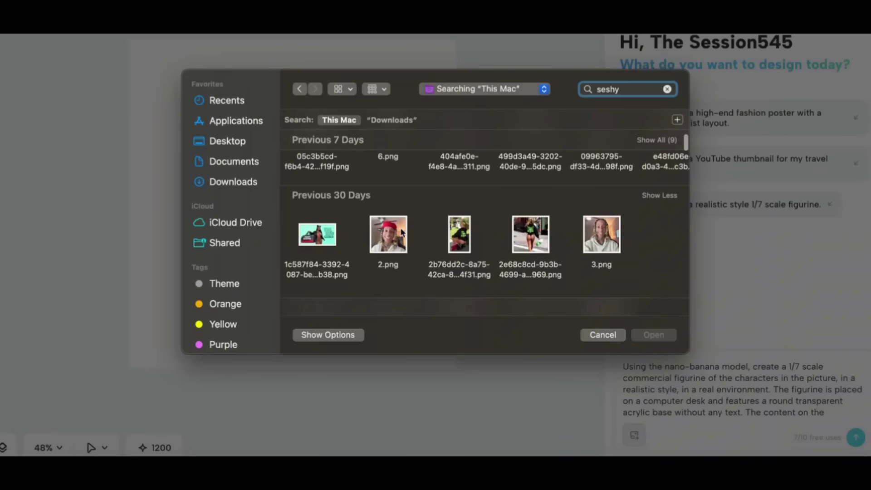
left_click(388, 234)
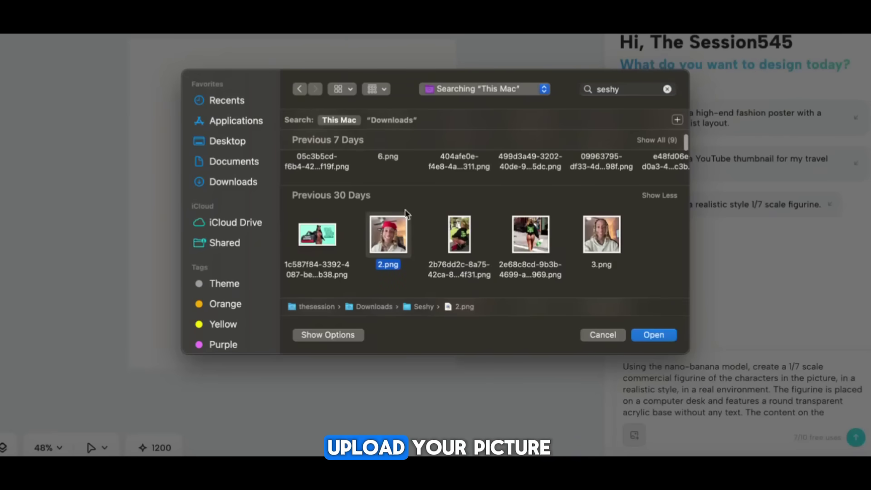
left_click(655, 335)
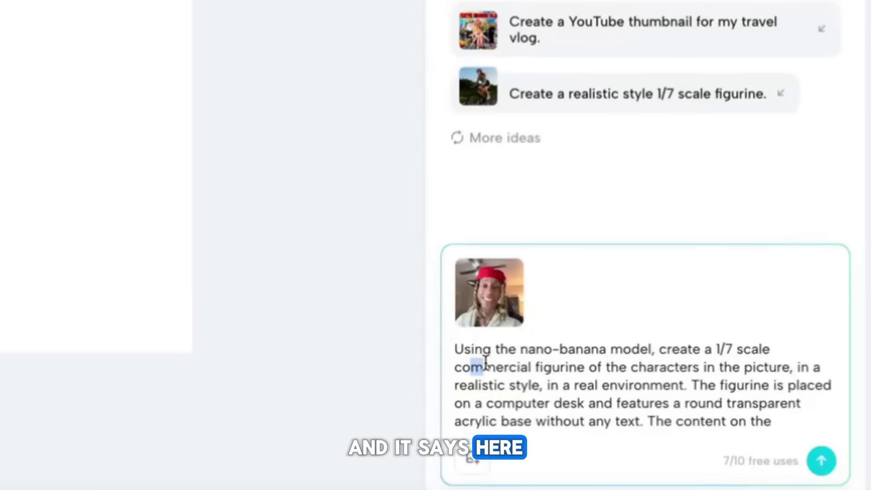
left_click_drag(633, 377, 804, 381)
left_click(686, 406)
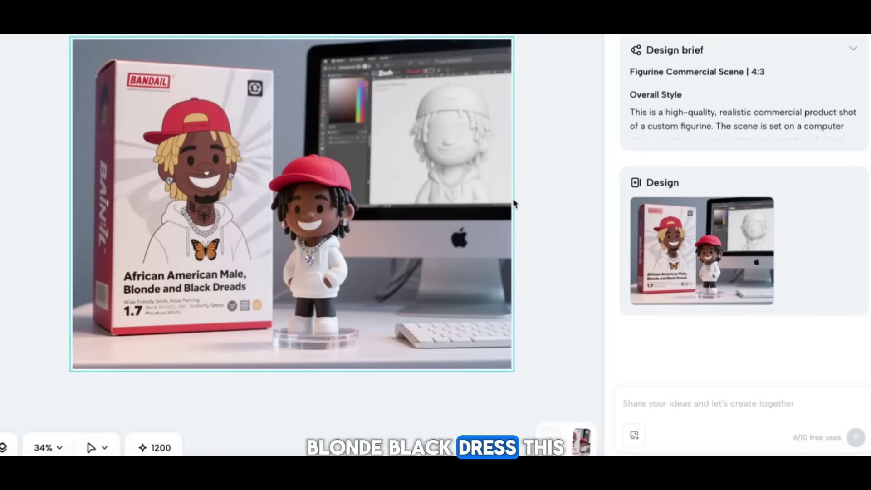
Try a 9:16 portrait size for the figurine canvas, then resize it to square 1:1
left_click(390, 23)
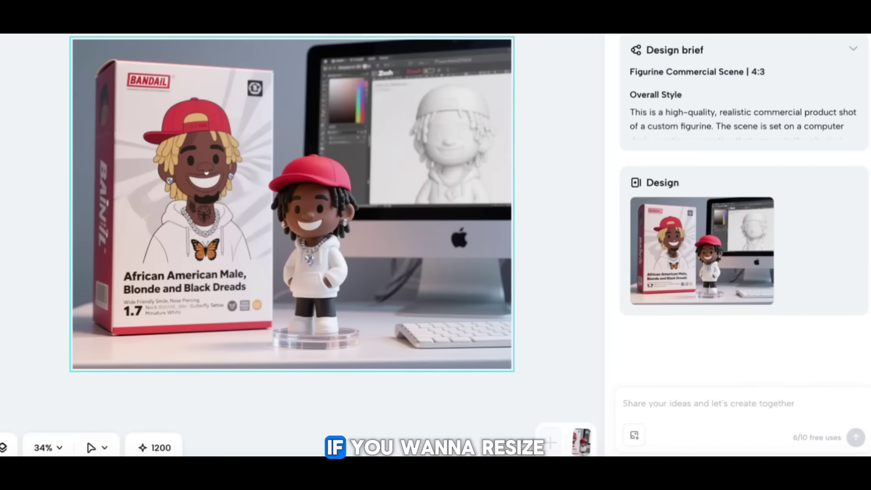
left_click(426, 23)
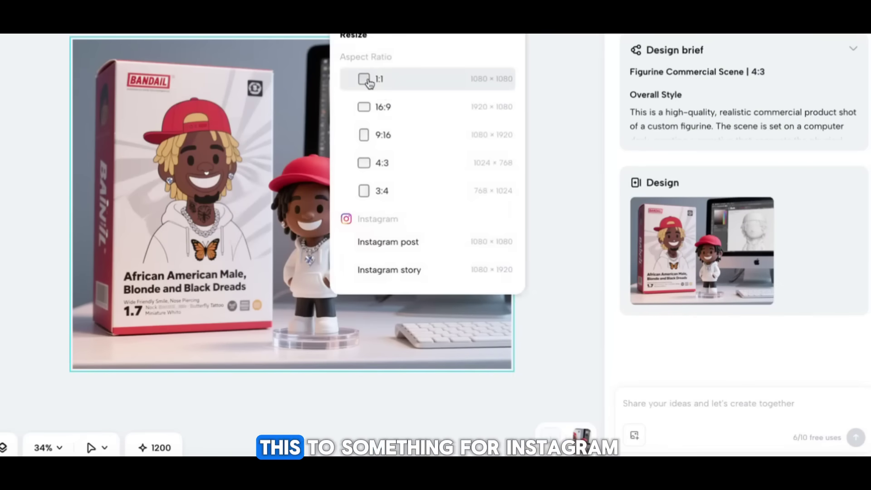
left_click(362, 144)
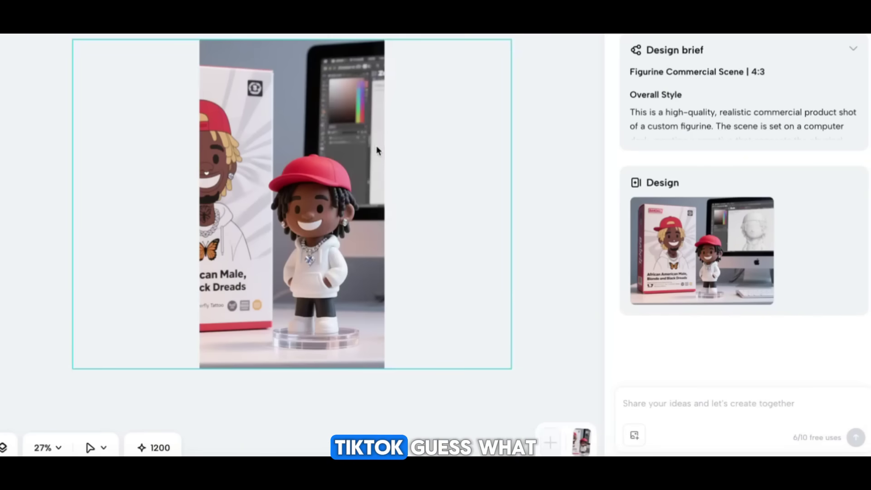
left_click(426, 23)
left_click(372, 80)
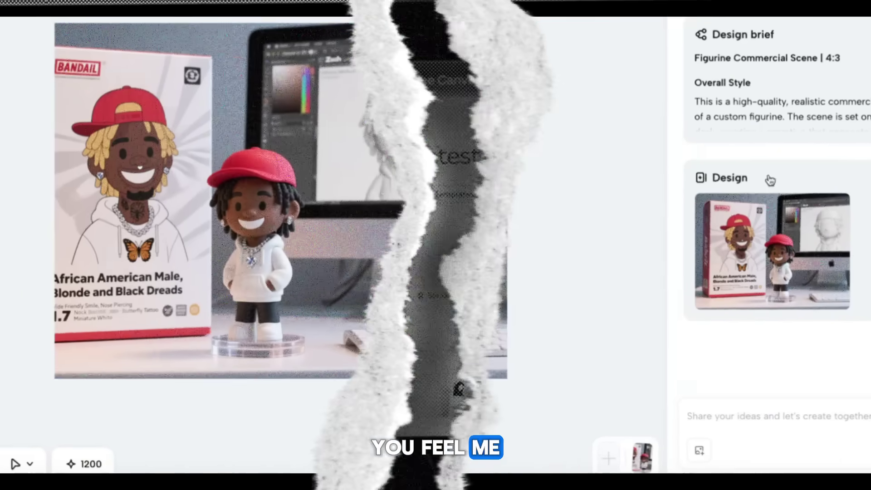
scroll(288, 262, "down", 15)
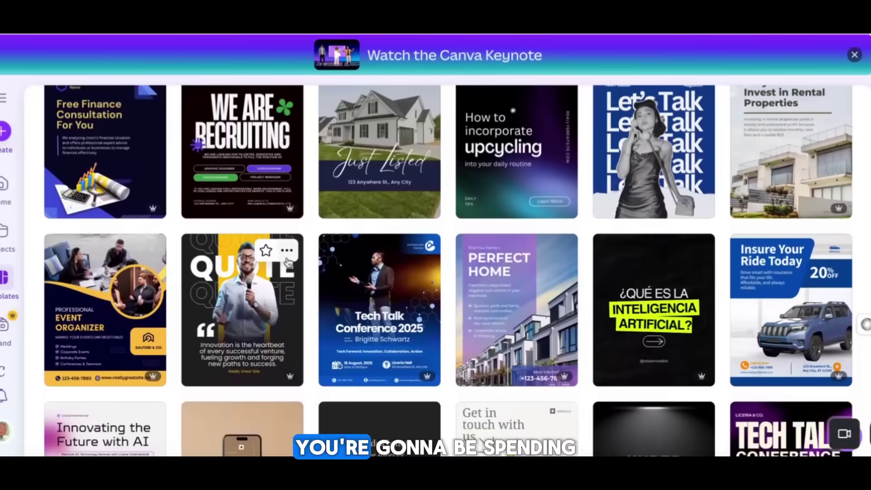
scroll(288, 262, "down", 6)
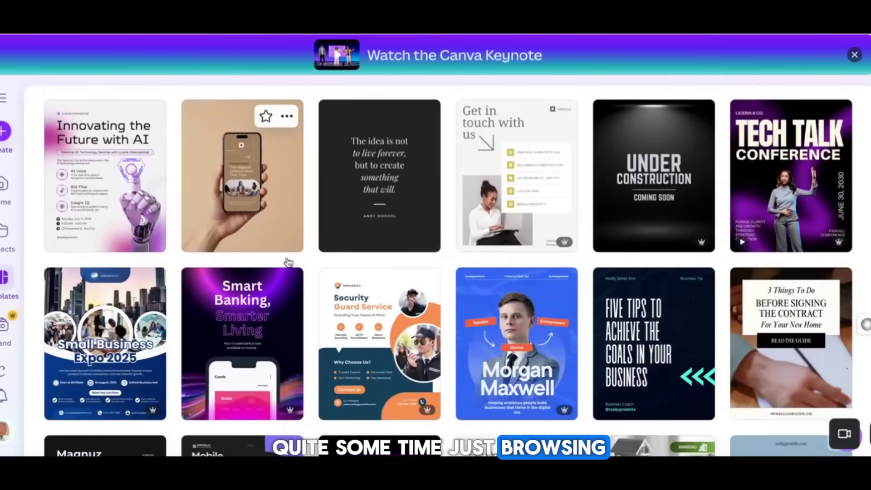
scroll(288, 262, "down", 10)
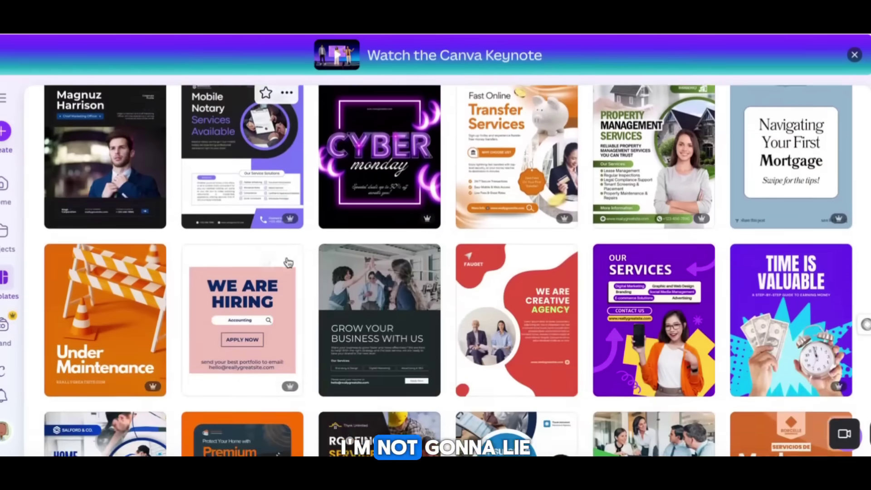
scroll(288, 262, "down", 4)
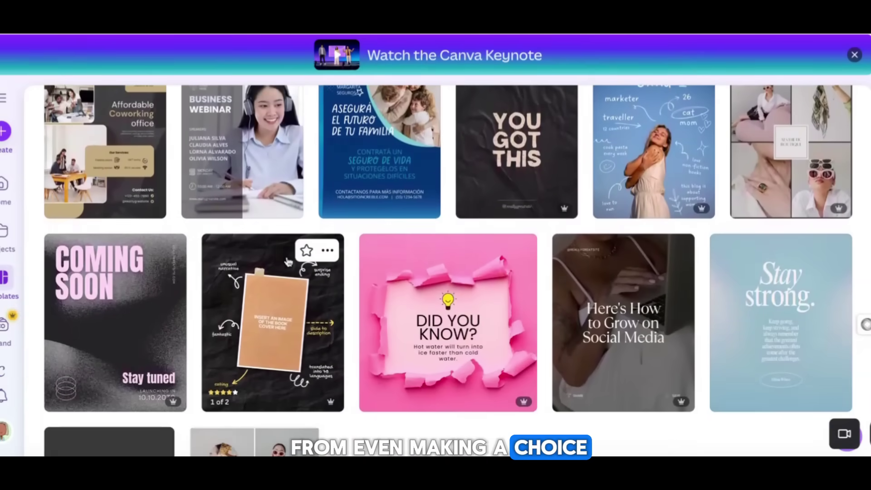
scroll(288, 262, "up", 3)
scroll(535, 219, "down", 10)
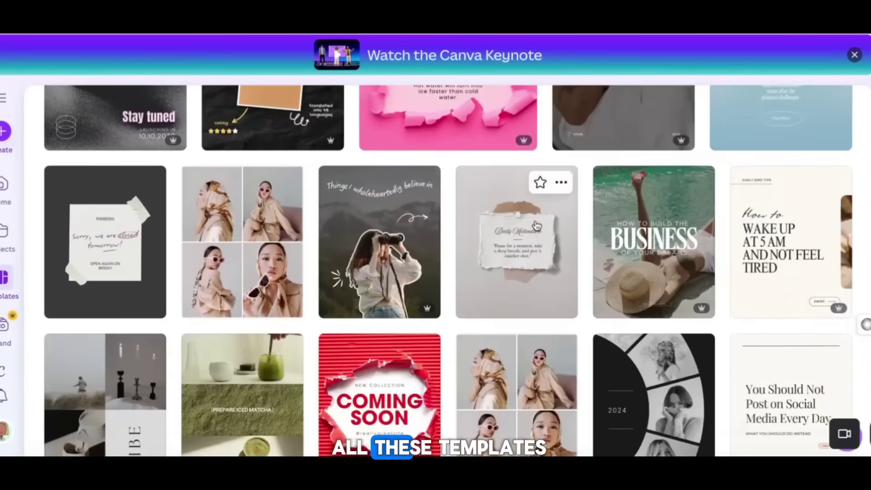
scroll(537, 226, "up", 10)
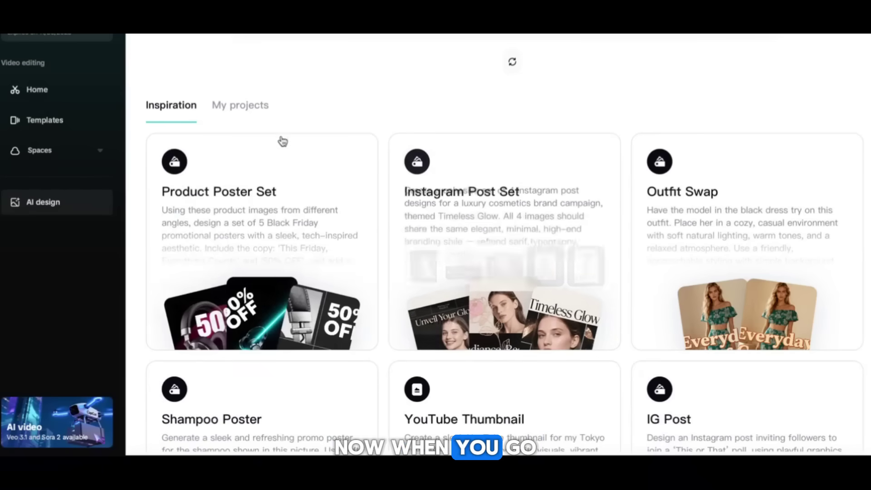
left_click(25, 93)
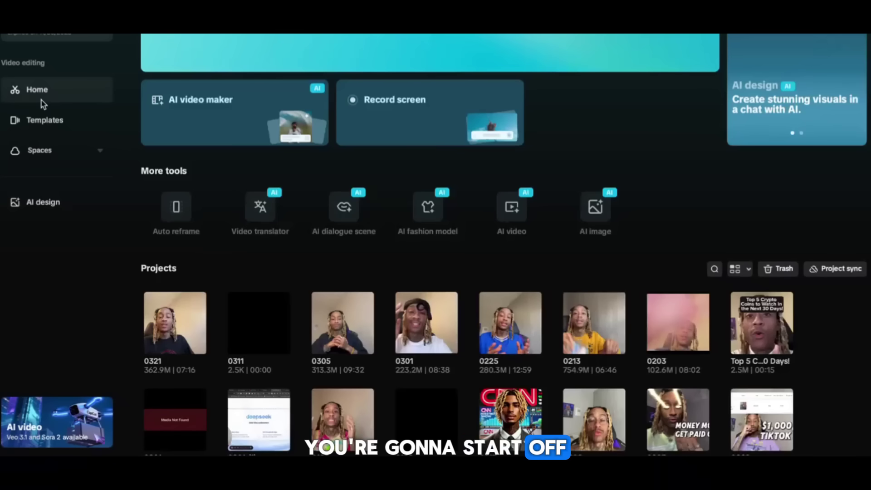
left_click(40, 209)
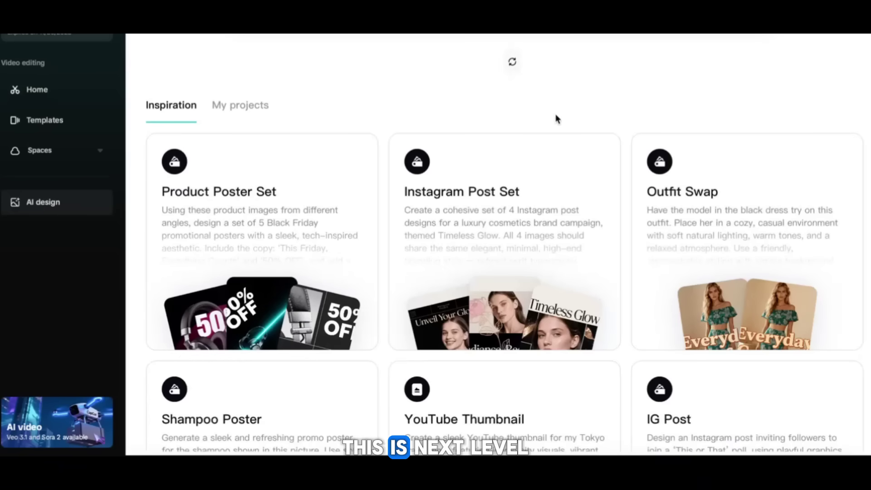
scroll(555, 119, "up", 3)
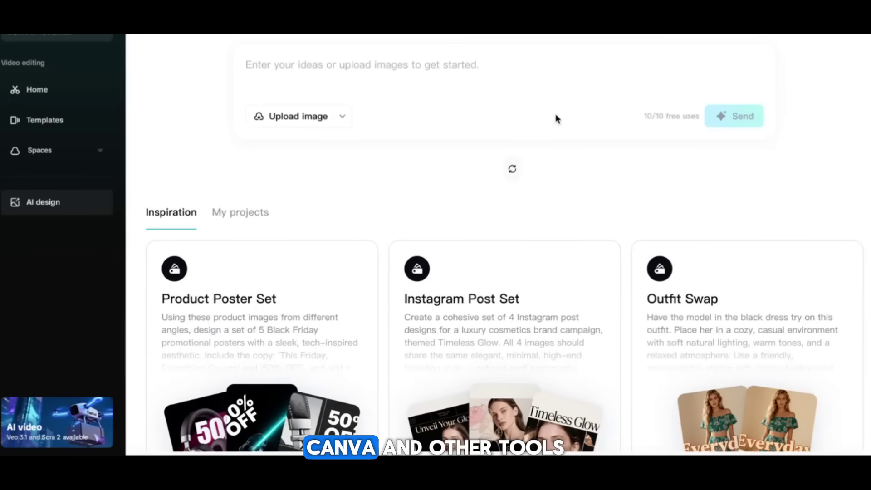
scroll(575, 198, "down", 3)
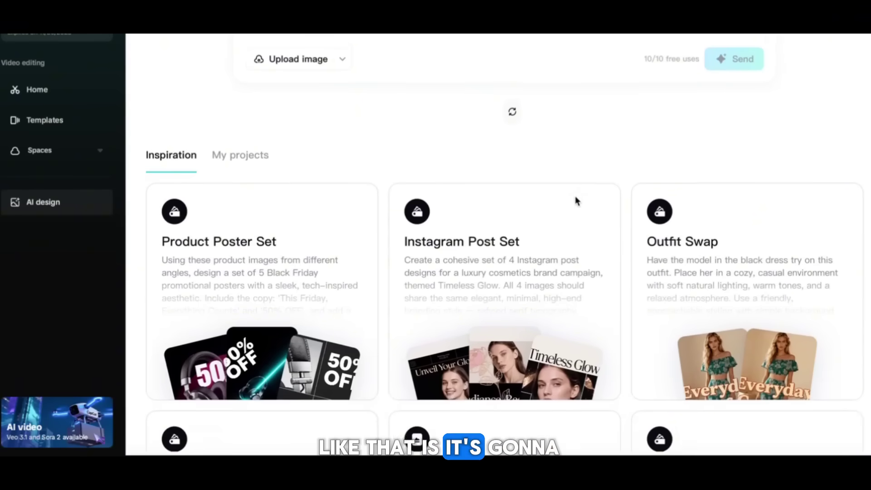
scroll(575, 201, "down", 3)
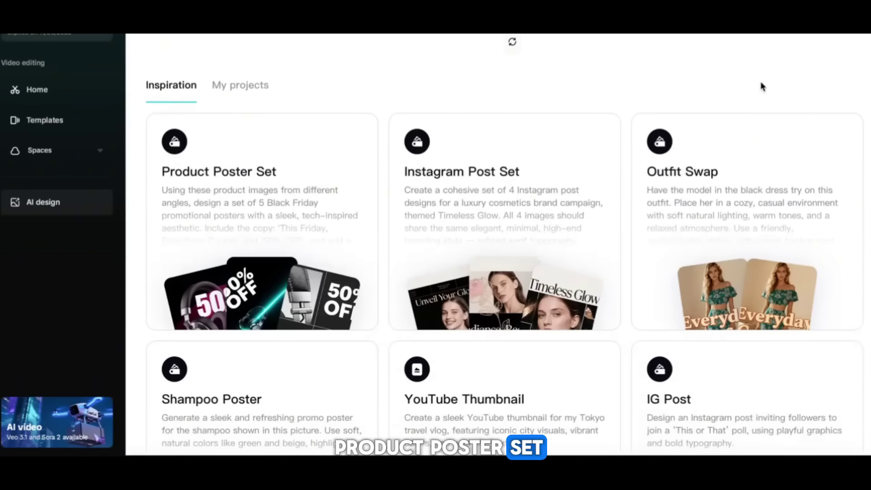
scroll(760, 82, "down", 3)
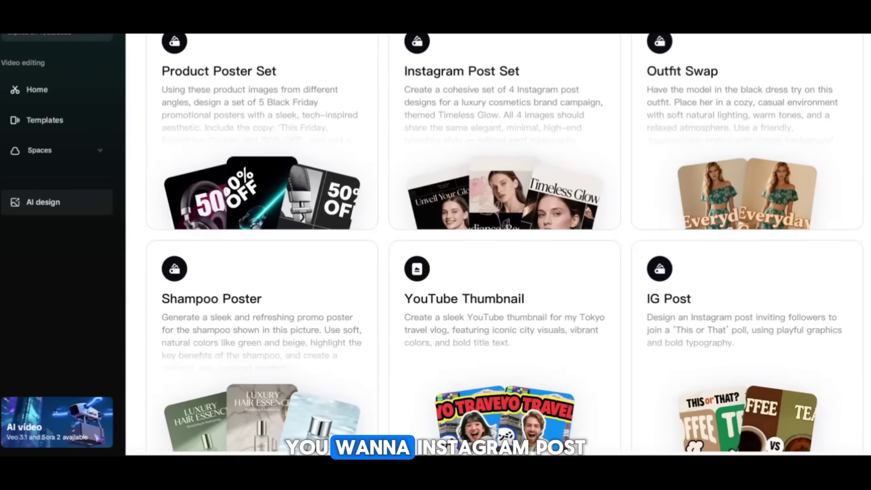
scroll(868, 271, "down", 5)
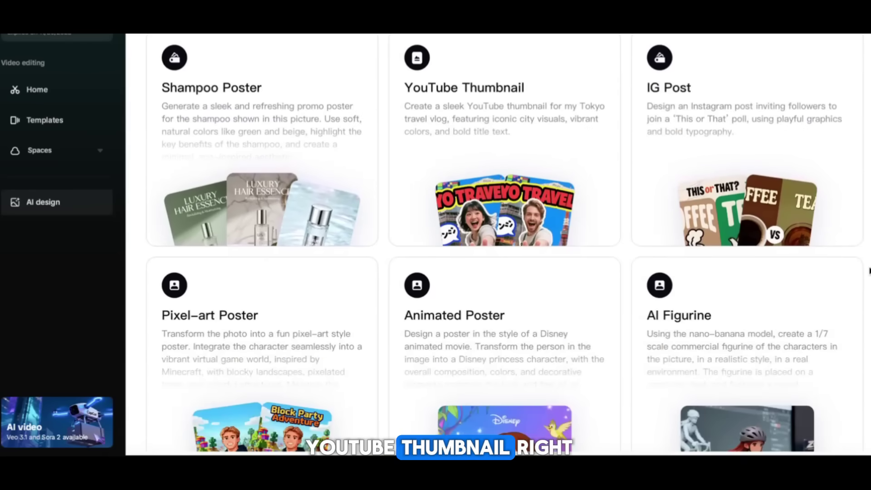
scroll(868, 270, "up", 10)
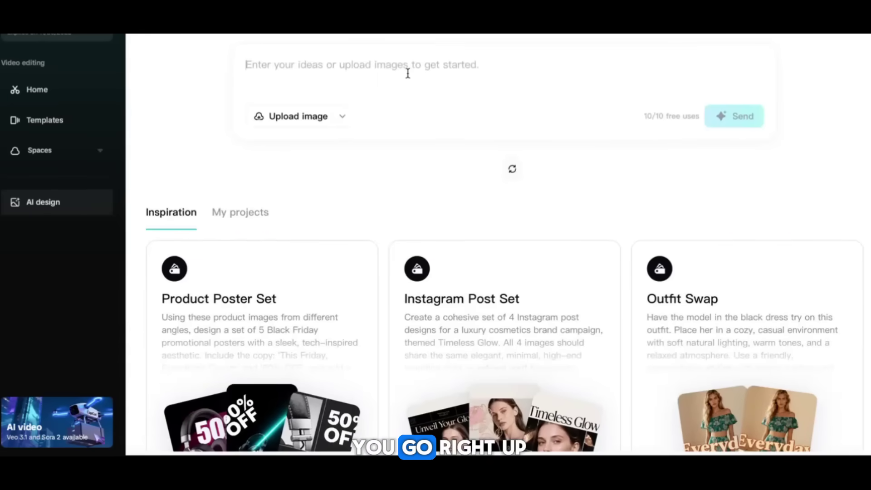
Paste the black hoodie image and the golden-hour street prompt, then preview the Outfit Swap example
left_click(338, 65)
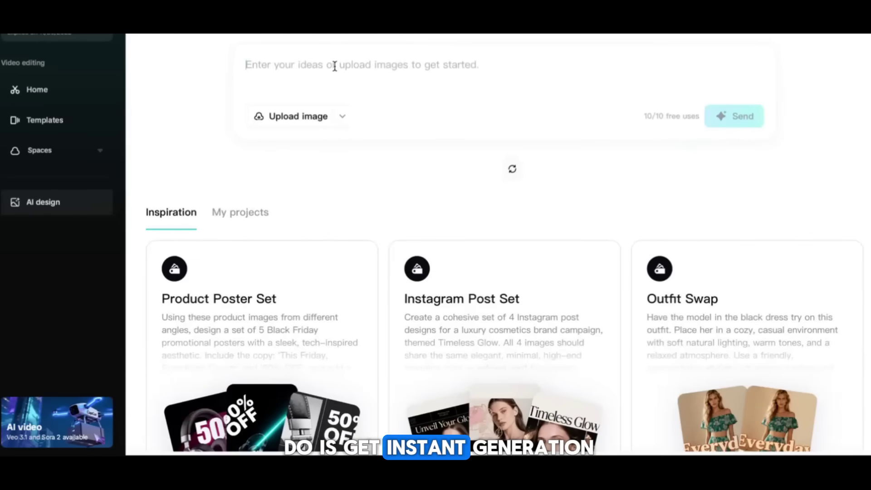
key("ctrl+v")
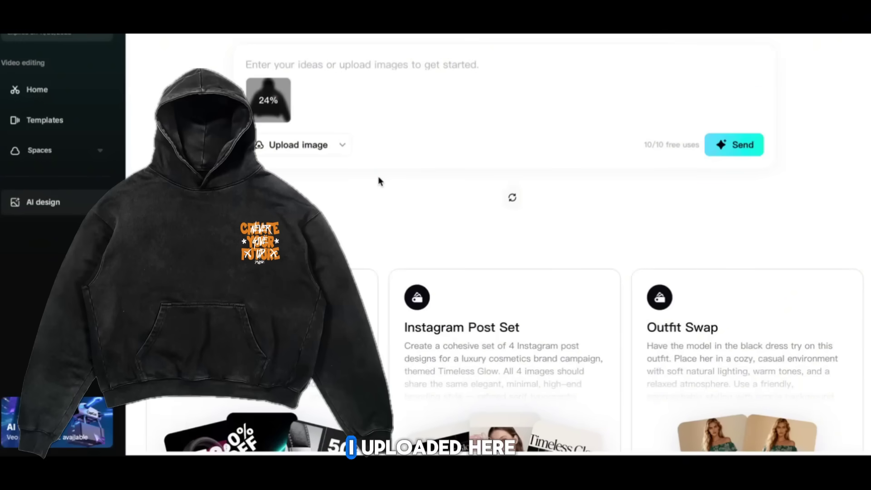
type("have a model this hoodie in a street setting with golden hour lighting.  Use bold styling")
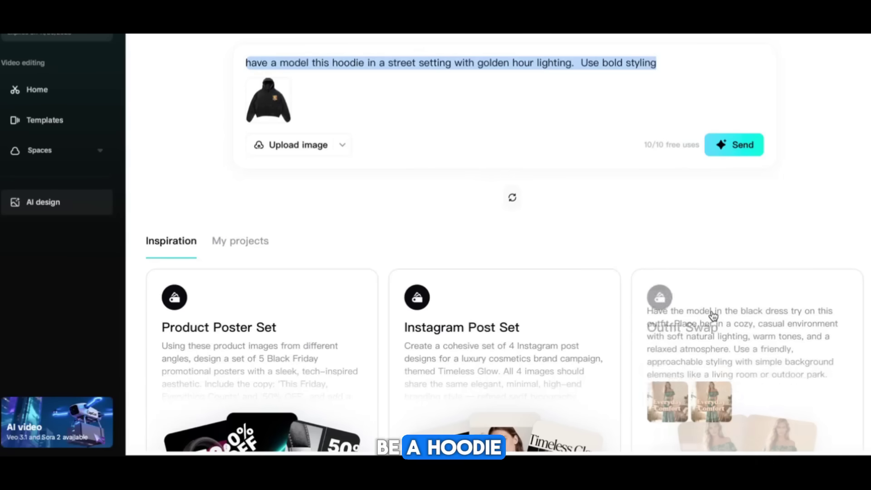
left_click(709, 338)
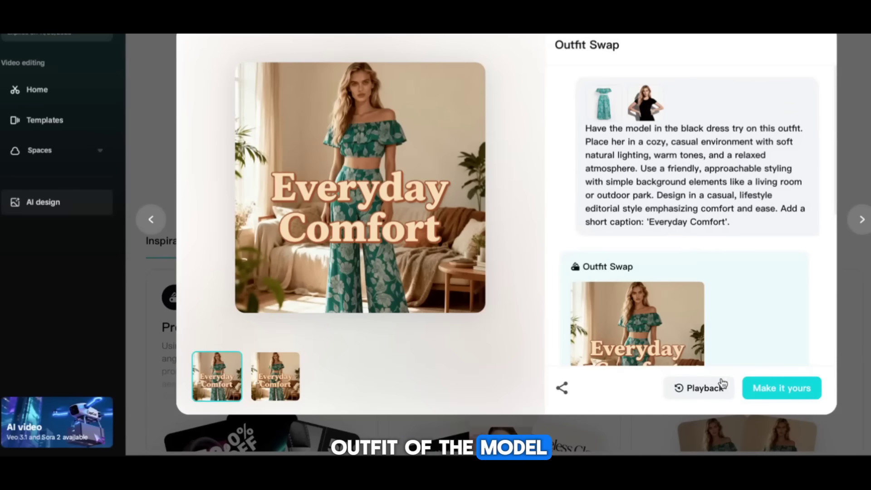
Start from the Outfit Swap example, replacing the floral outfit image with IMG_0489.PNG
left_click(782, 394)
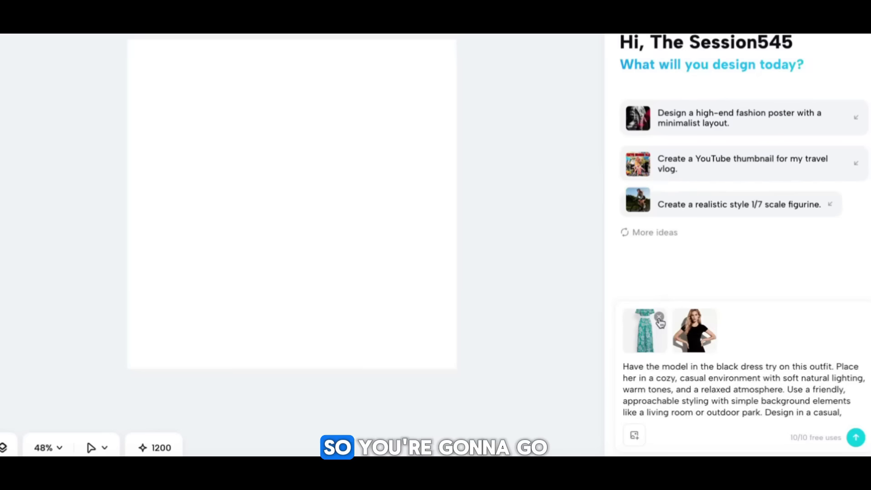
left_click(659, 316)
left_click(634, 435)
left_click(653, 401)
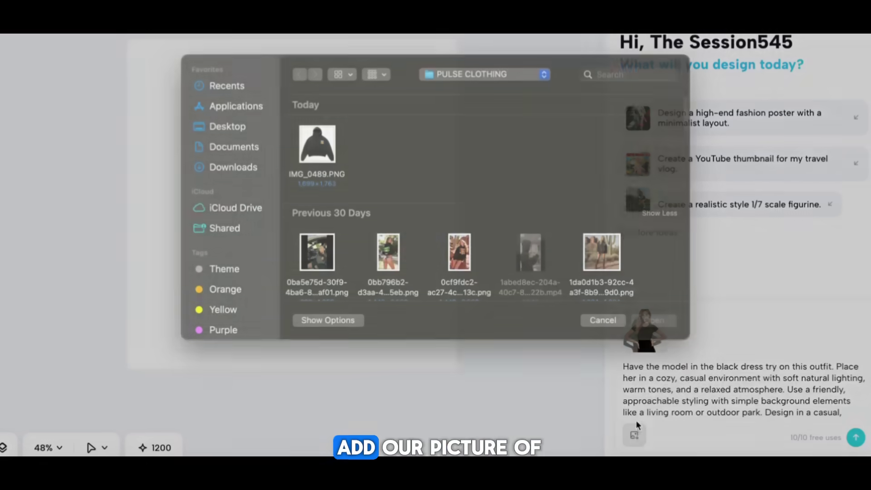
left_click(306, 159)
double_click(306, 159)
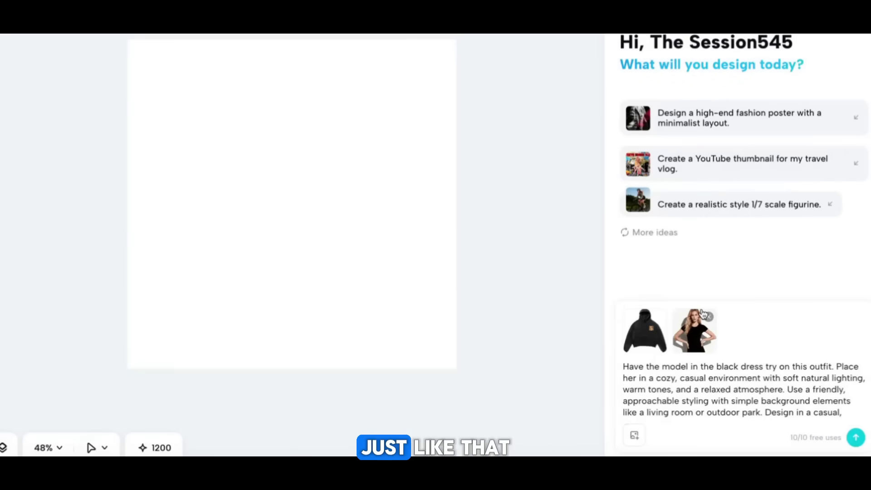
Review the try-on prompt and send the outfit swap request
left_click(652, 378)
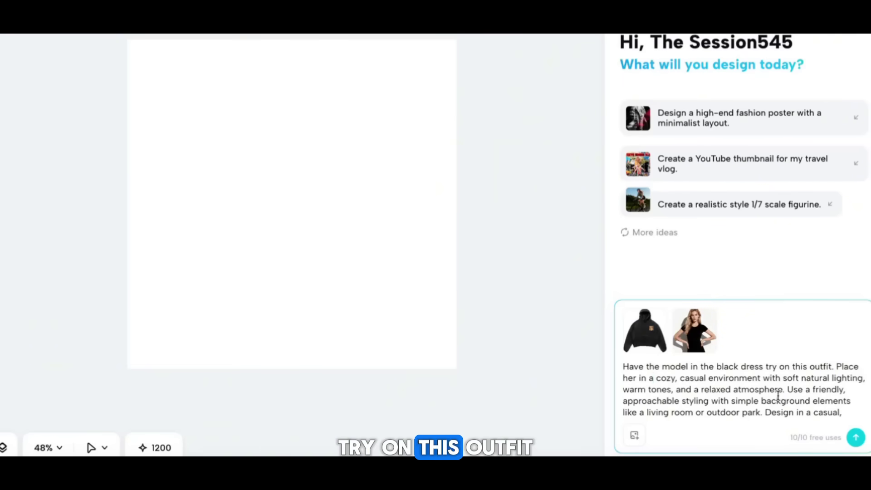
scroll(777, 396, "down", 2)
scroll(778, 396, "up", 1)
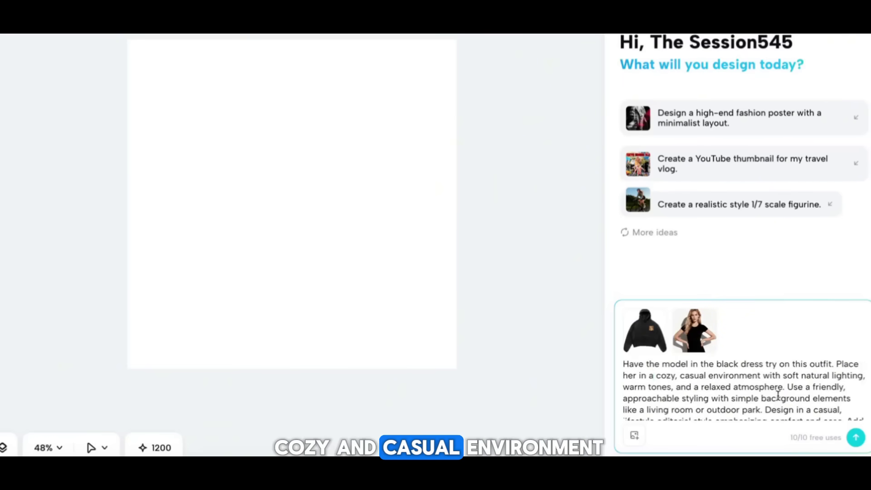
left_click(855, 438)
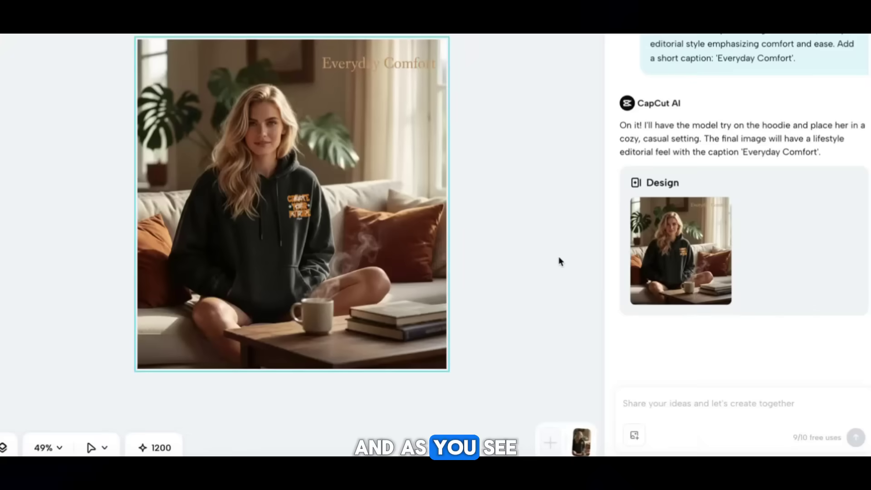
Wait for the 'Everyday Comfort' hoodie design, then place the cursor in the chat box for a follow-up
mouse_move(724, 201)
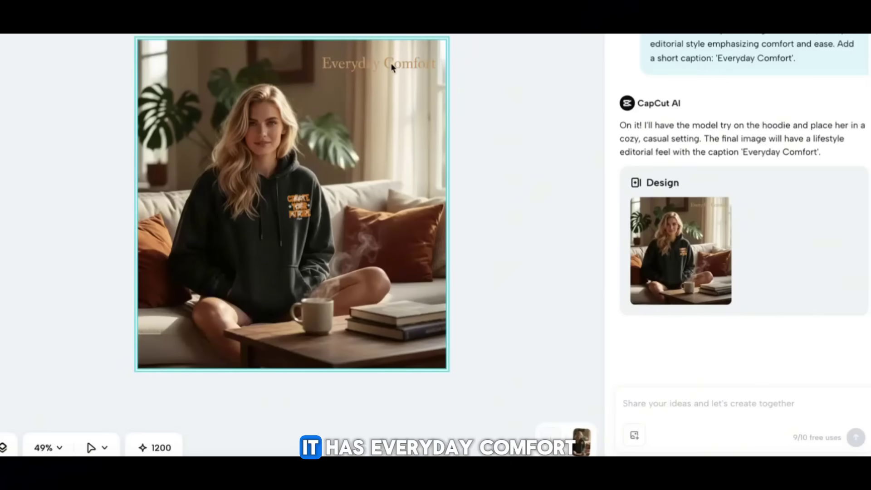
left_click(730, 408)
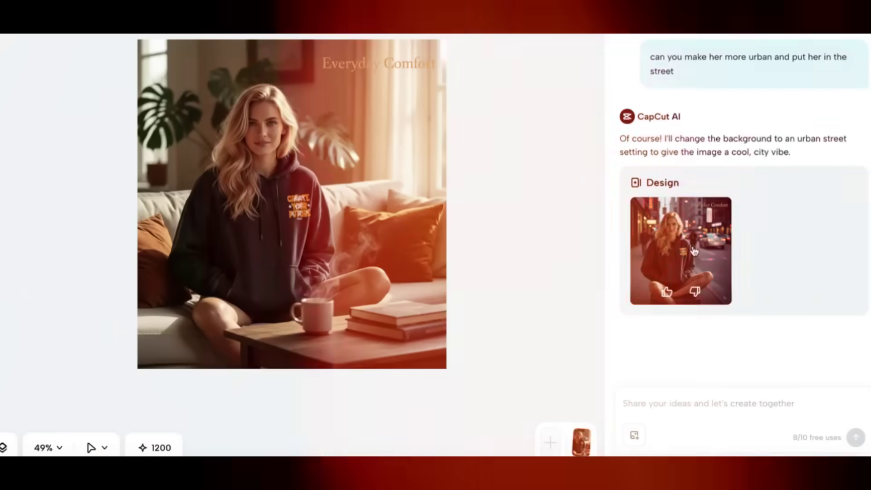
Compare the urban street and cozy-room hoodie designs on the canvas, ending on the street version
left_click(693, 235)
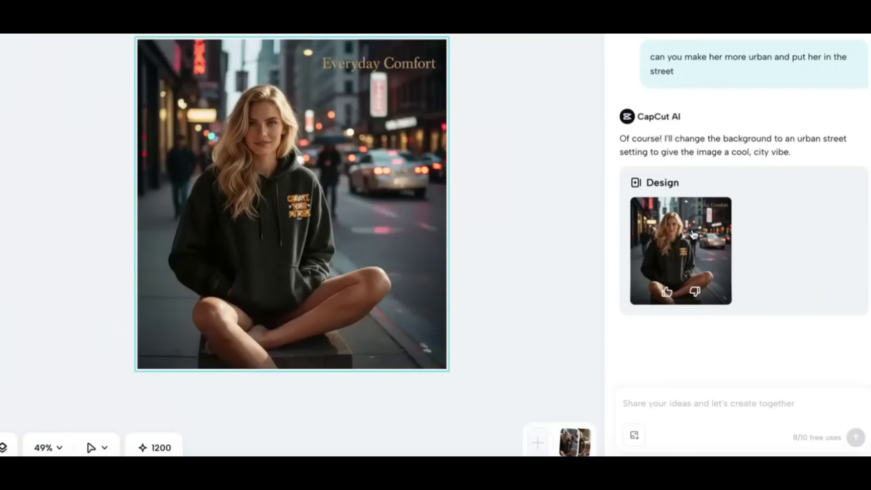
scroll(711, 138, "up", 5)
left_click(712, 137)
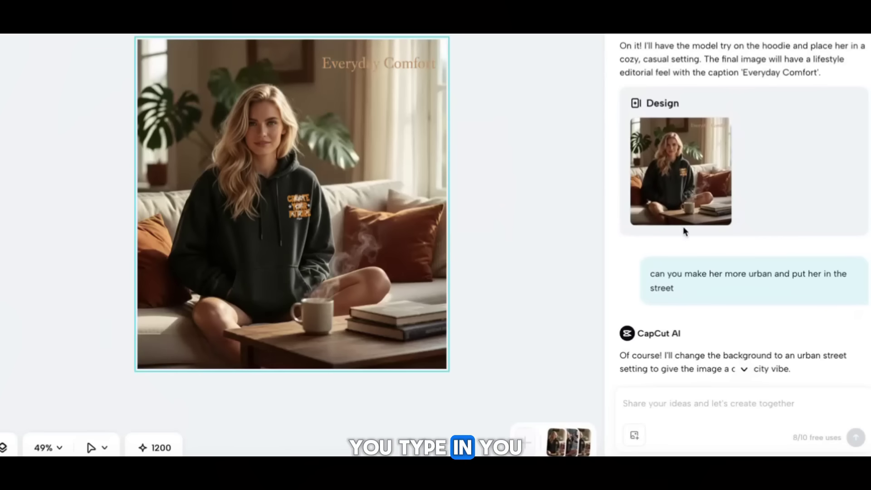
scroll(682, 229, "down", 5)
left_click(661, 368)
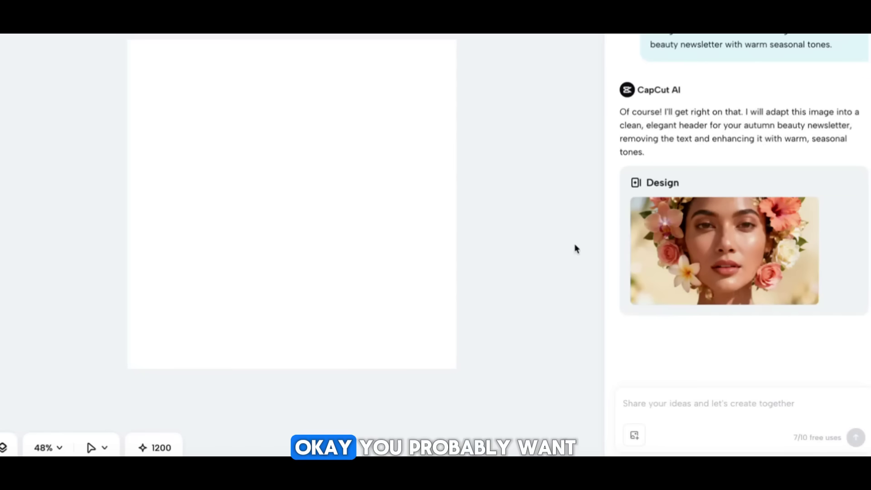
Load the floral portrait design onto the canvas and start typing a revision request
left_click(732, 236)
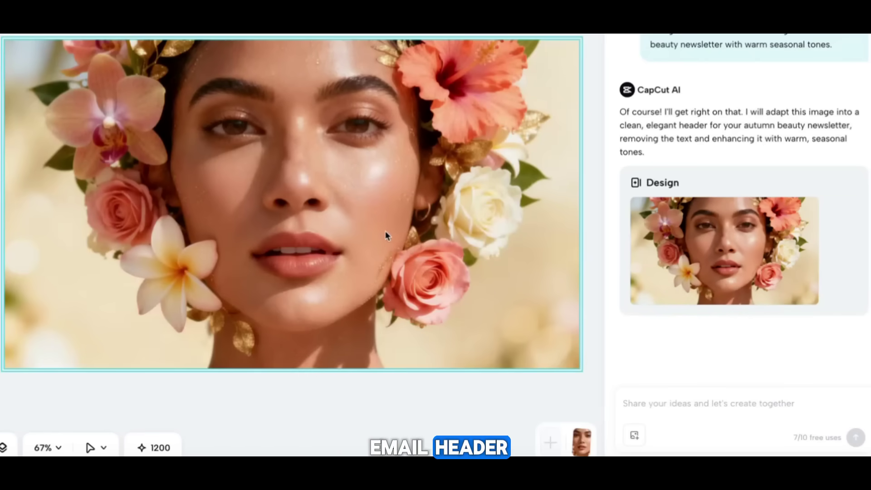
left_click(700, 408)
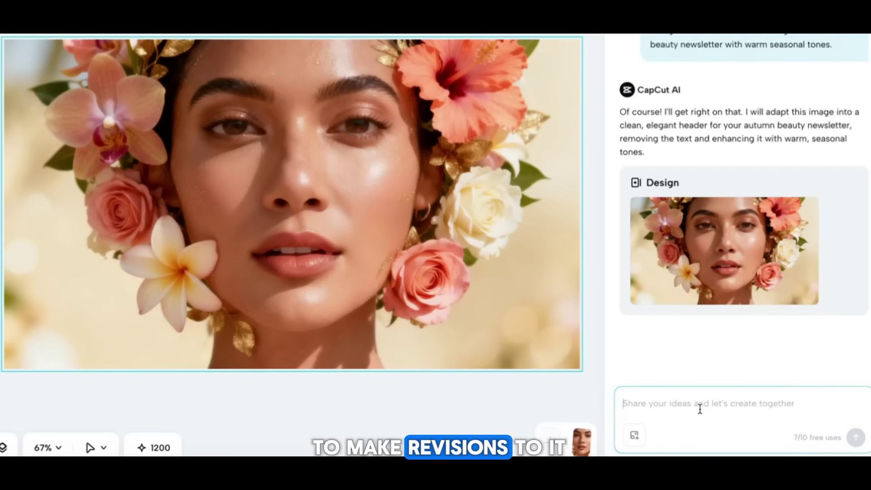
type("hhjhj")
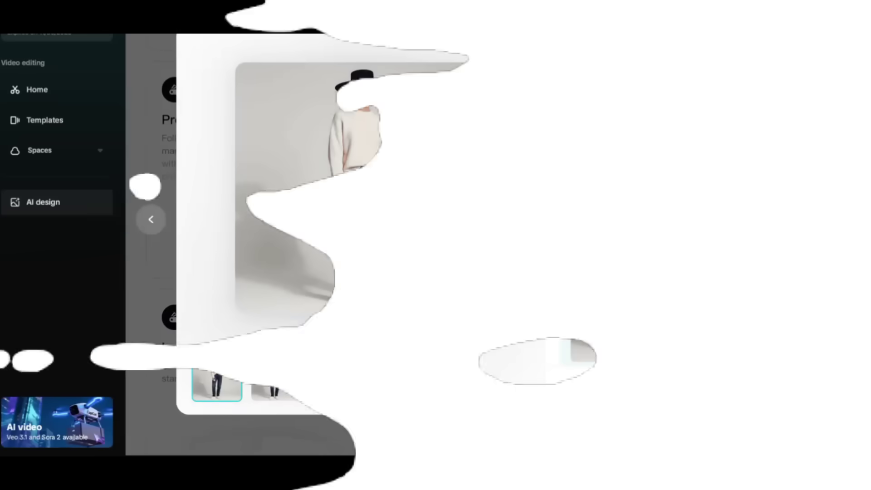
Close the current example, then open the Model Image example to view its hat, sunglasses and perfume images
key("Escape")
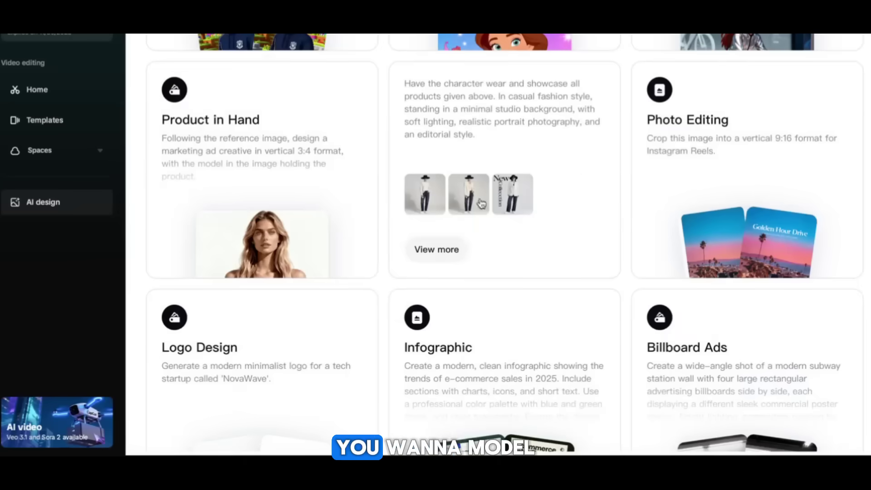
scroll(564, 162, "up", 1)
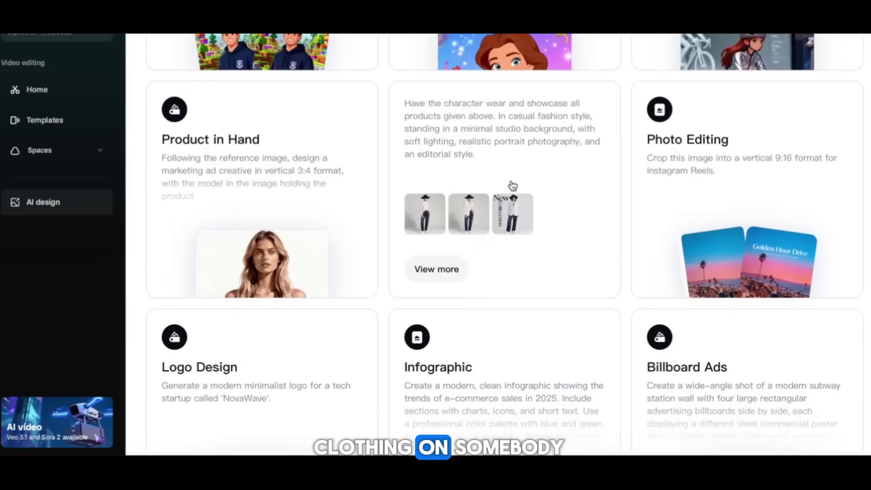
left_click(542, 174)
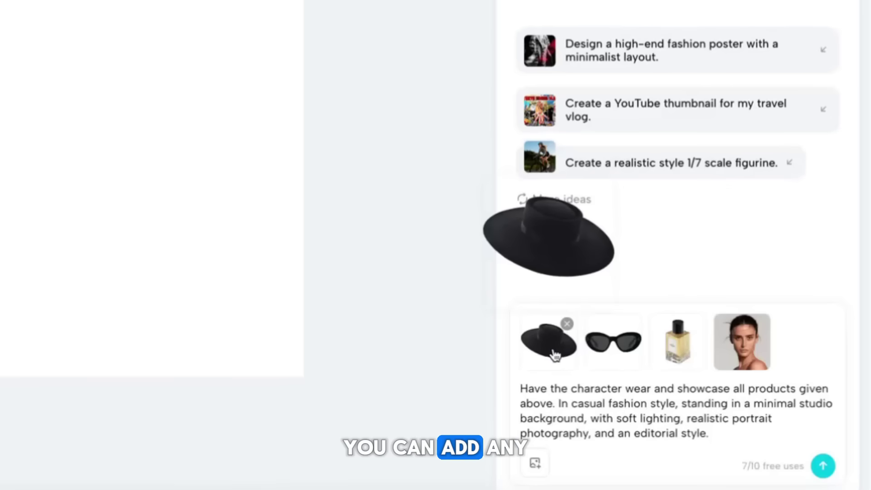
mouse_move(624, 352)
mouse_move(682, 353)
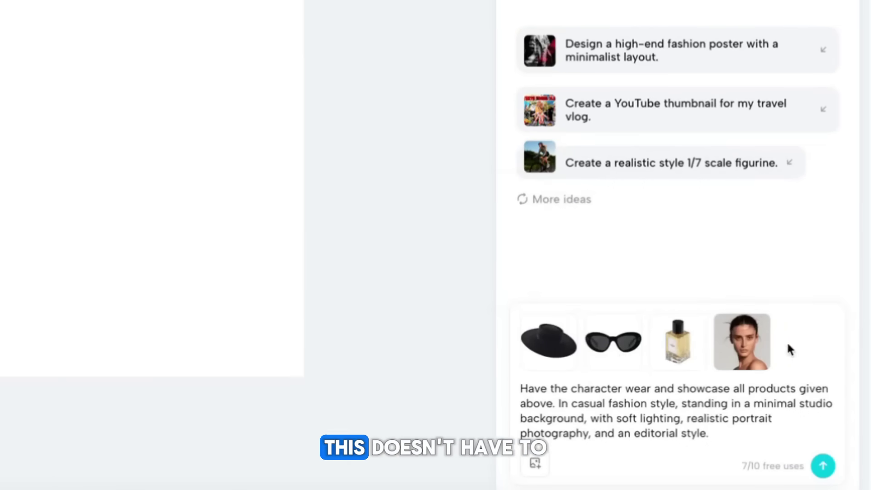
mouse_move(742, 355)
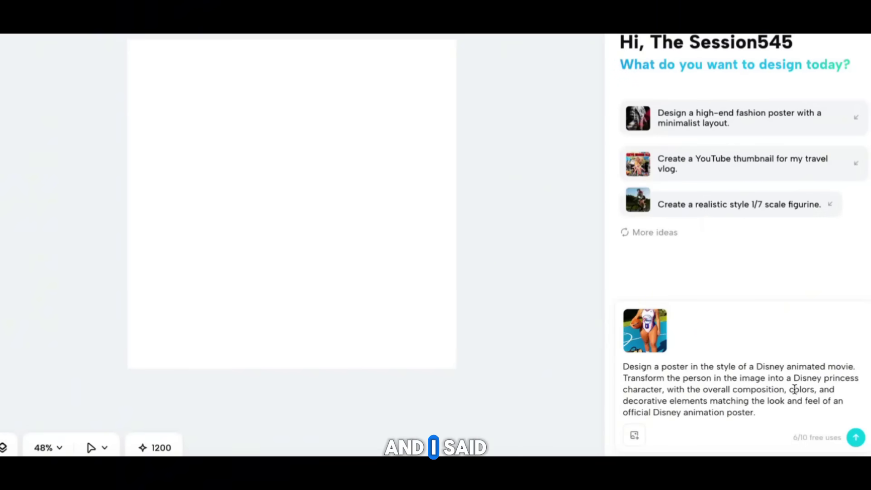
Send the Disney princess poster request and review the generated poster in the chat
left_click(856, 436)
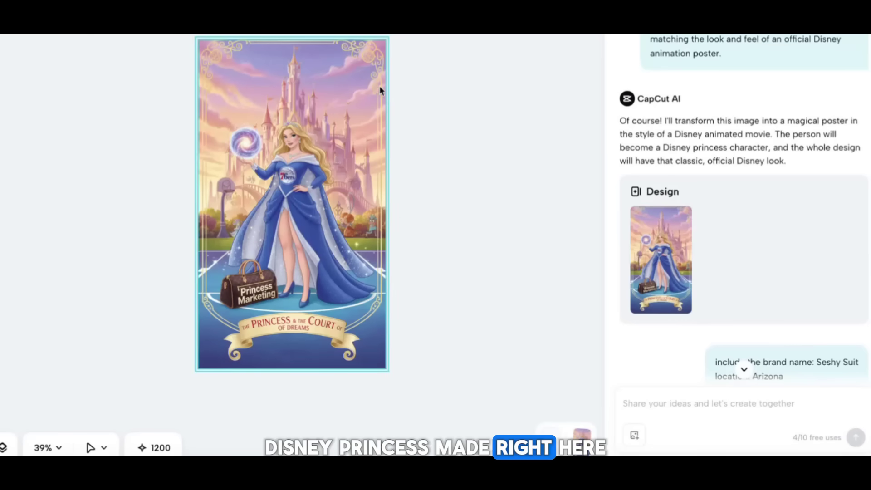
scroll(783, 180, "up", 3)
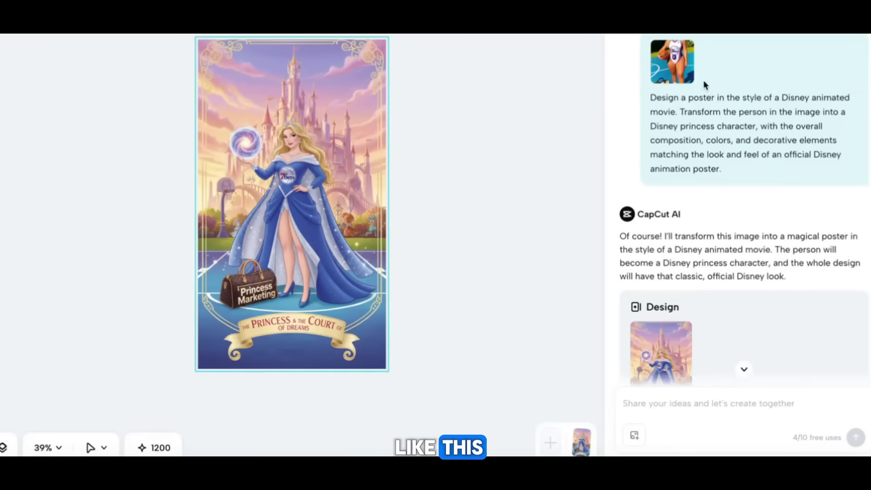
scroll(465, 290, "down", 2)
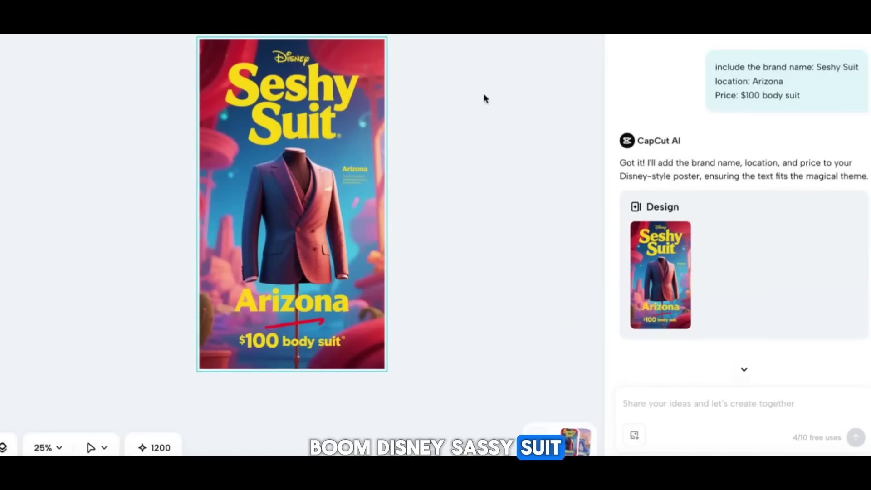
Download the Seshy Suit poster as a JPEG, then browse more inspiration presets
left_click(572, 18)
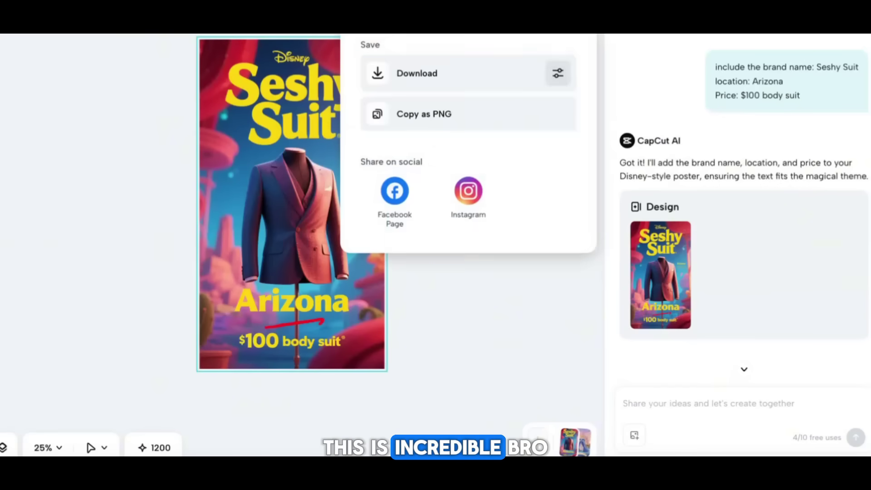
left_click(458, 78)
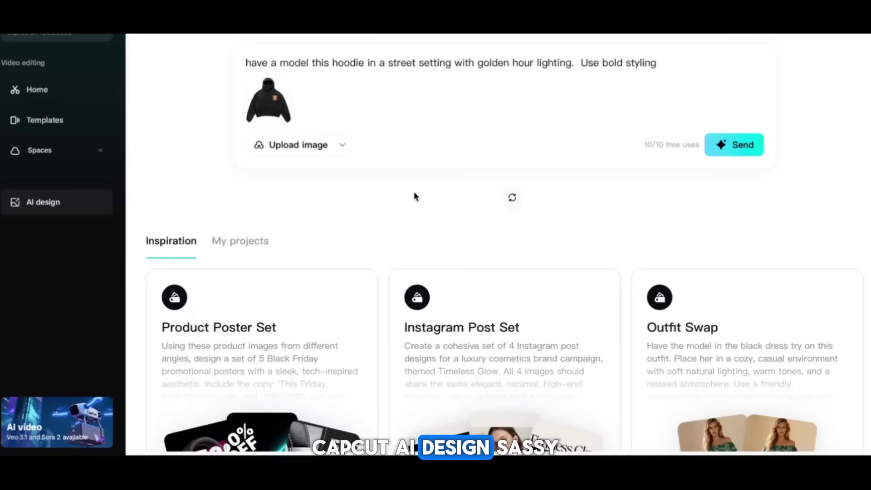
scroll(618, 253, "down", 12)
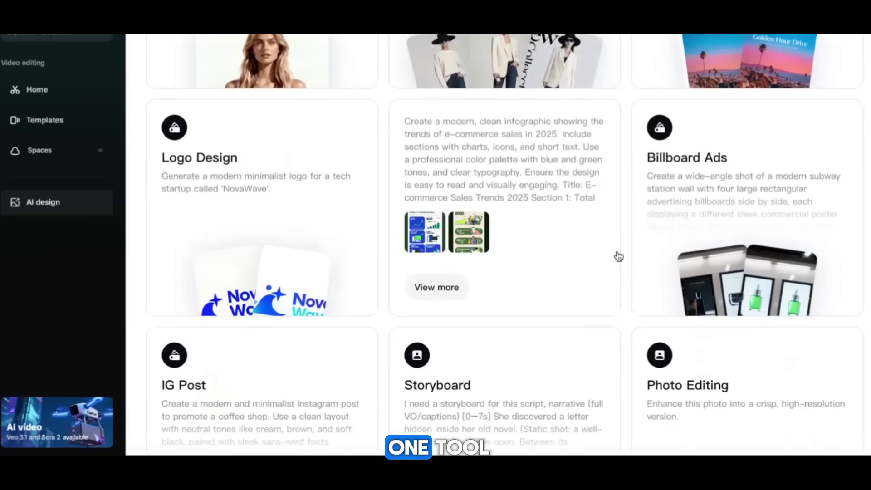